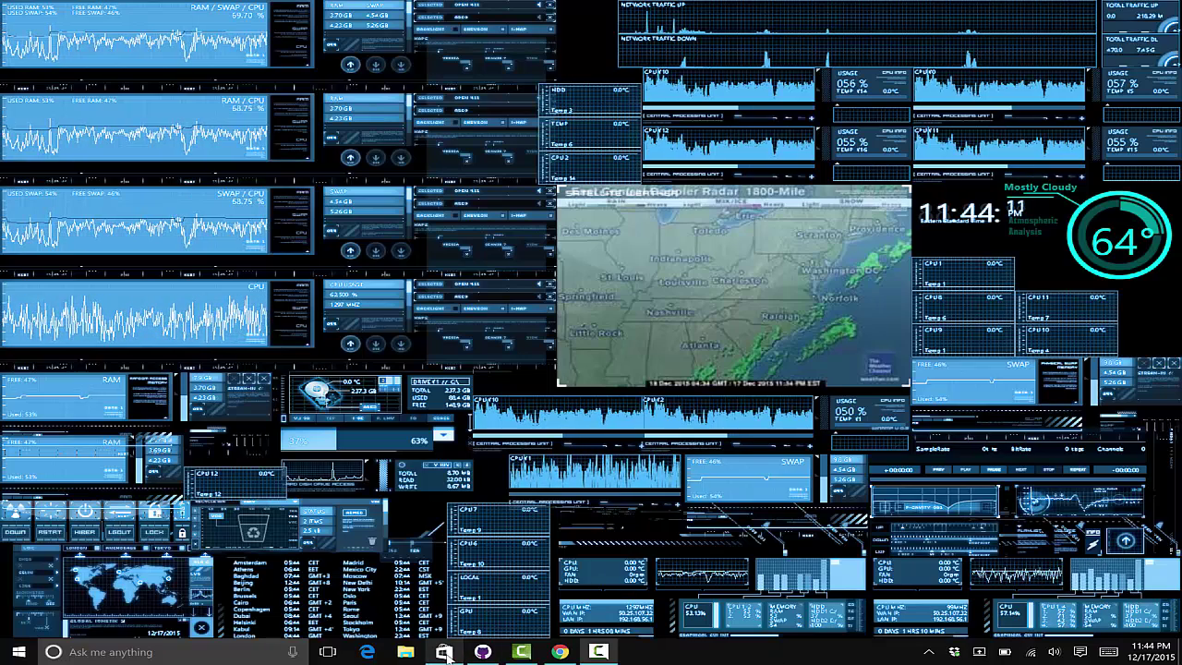
# Review the available app updates in the Store and minimize its window.
pyautogui.click(444, 651)
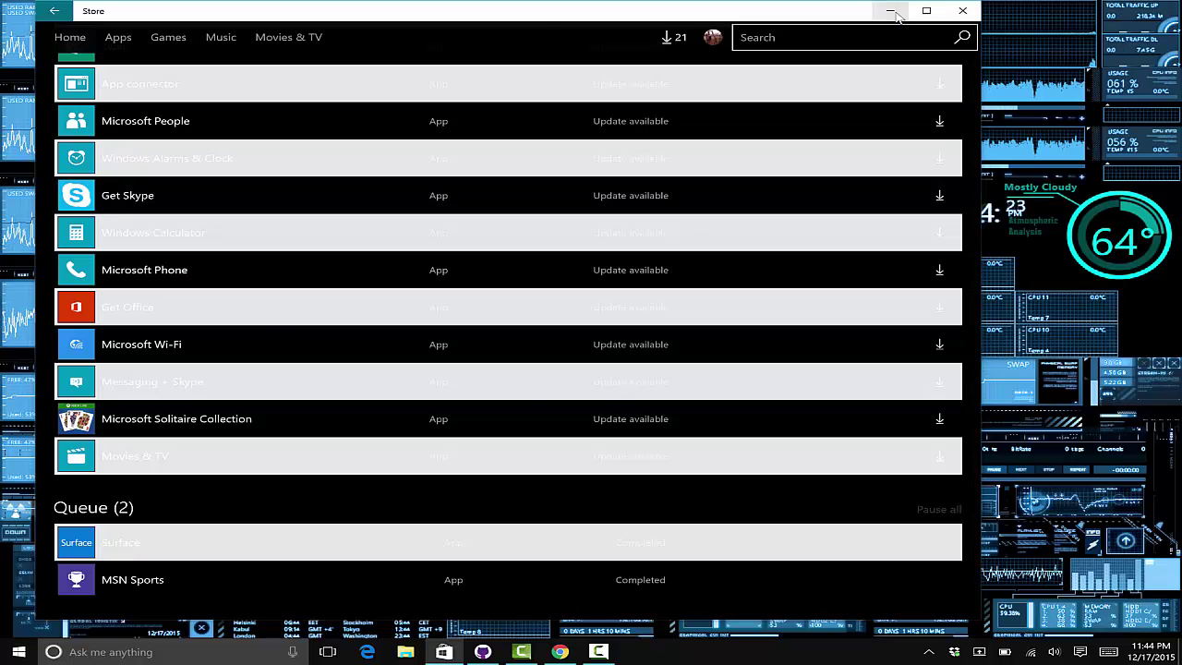
pyautogui.click(891, 11)
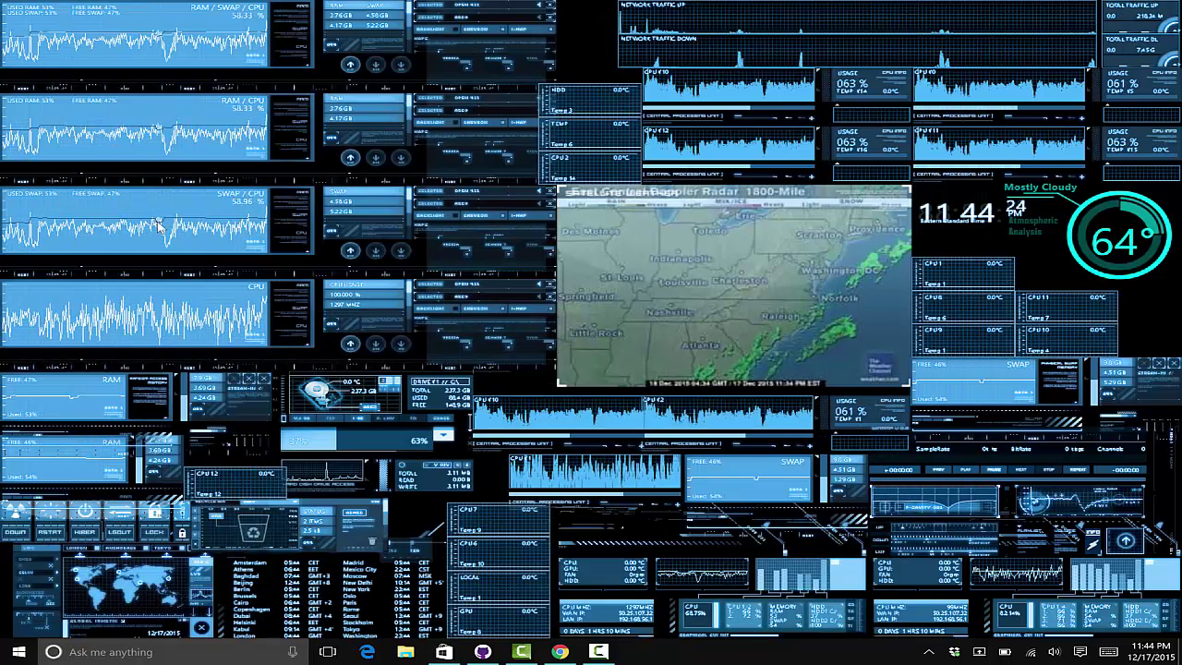
# Search Windows for the wsreset command and dismiss the search without running it.
pyautogui.click(5, 652)
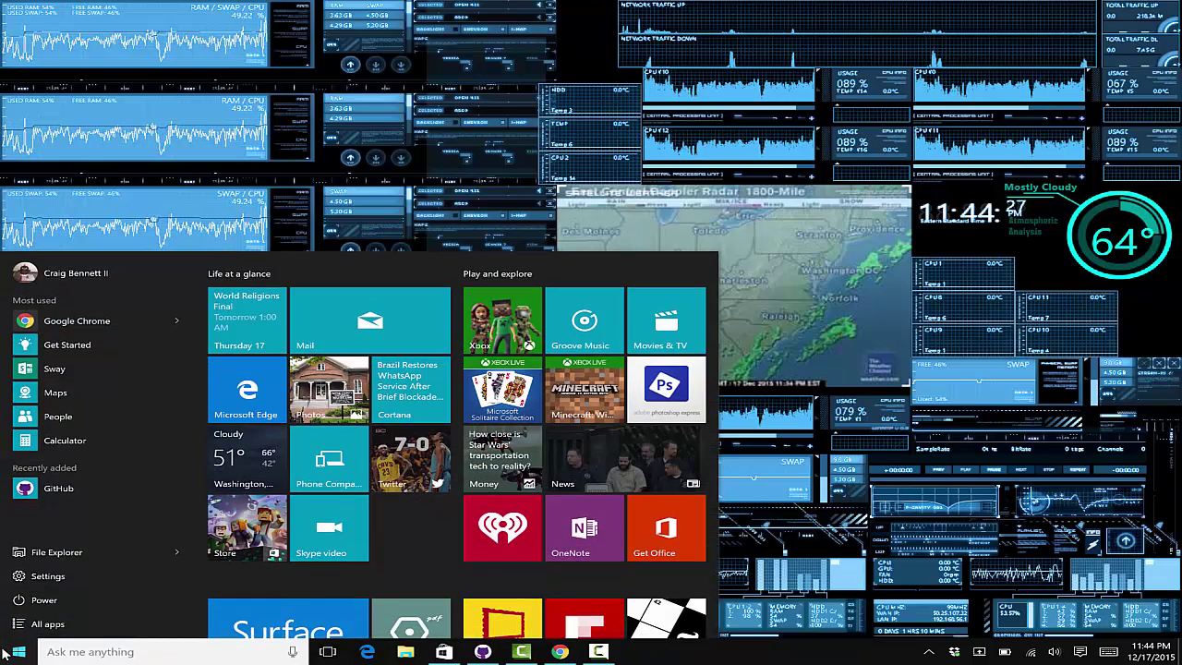
pyautogui.write('ws')
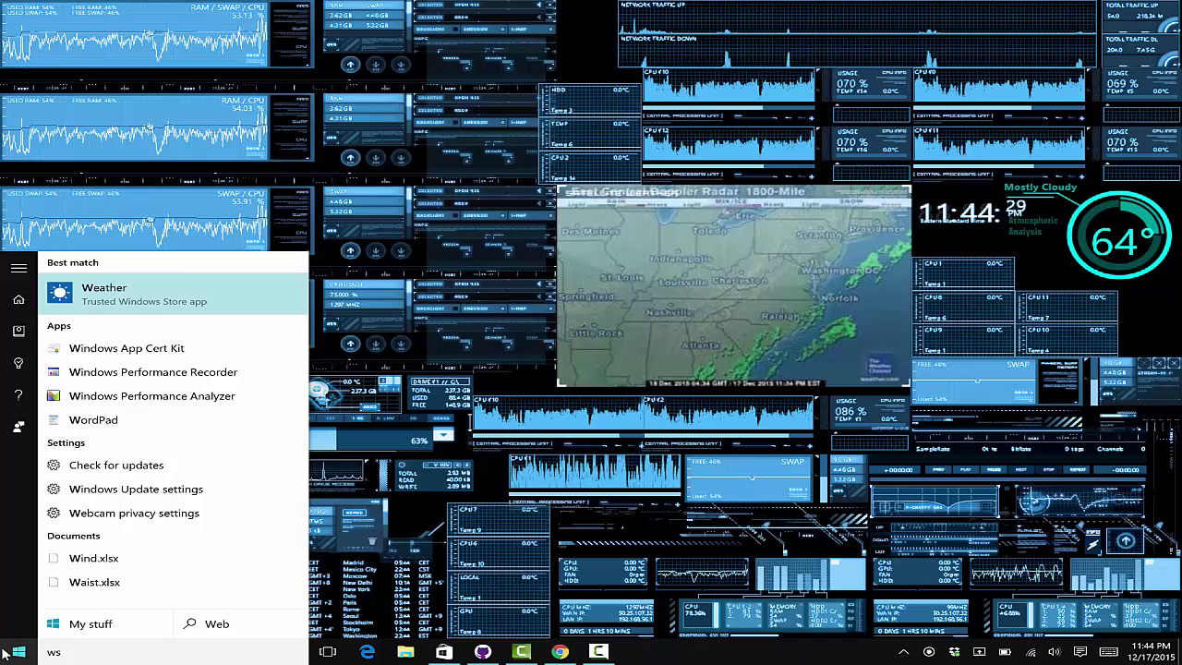
pyautogui.write('reset')
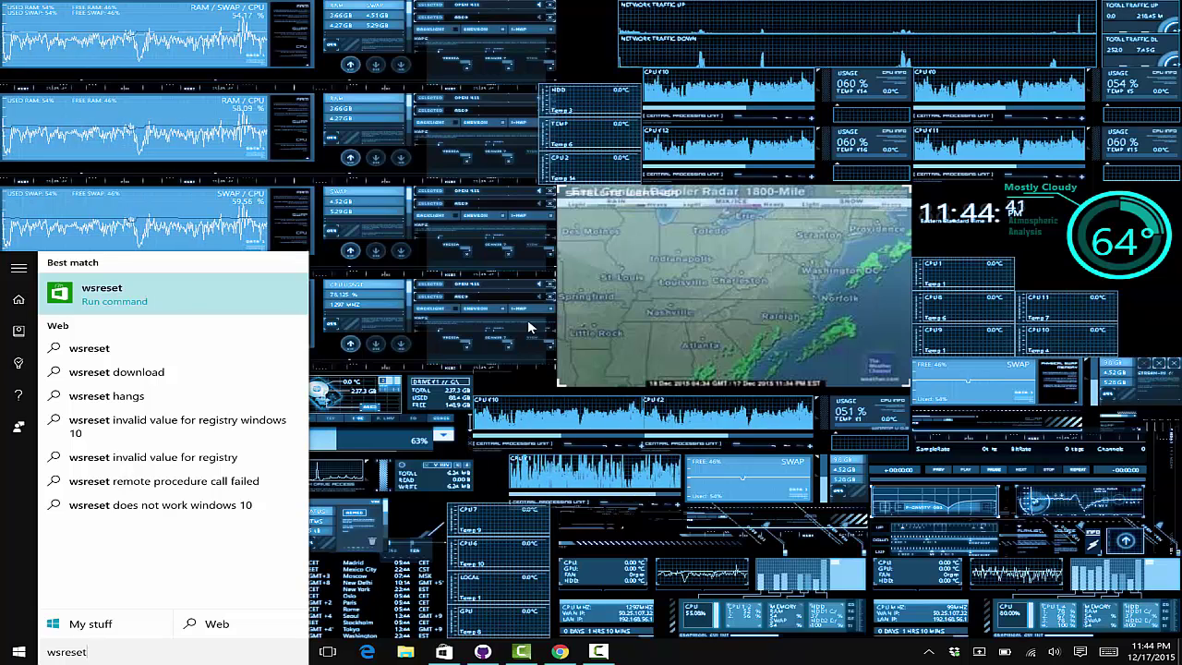
pyautogui.click(264, 159)
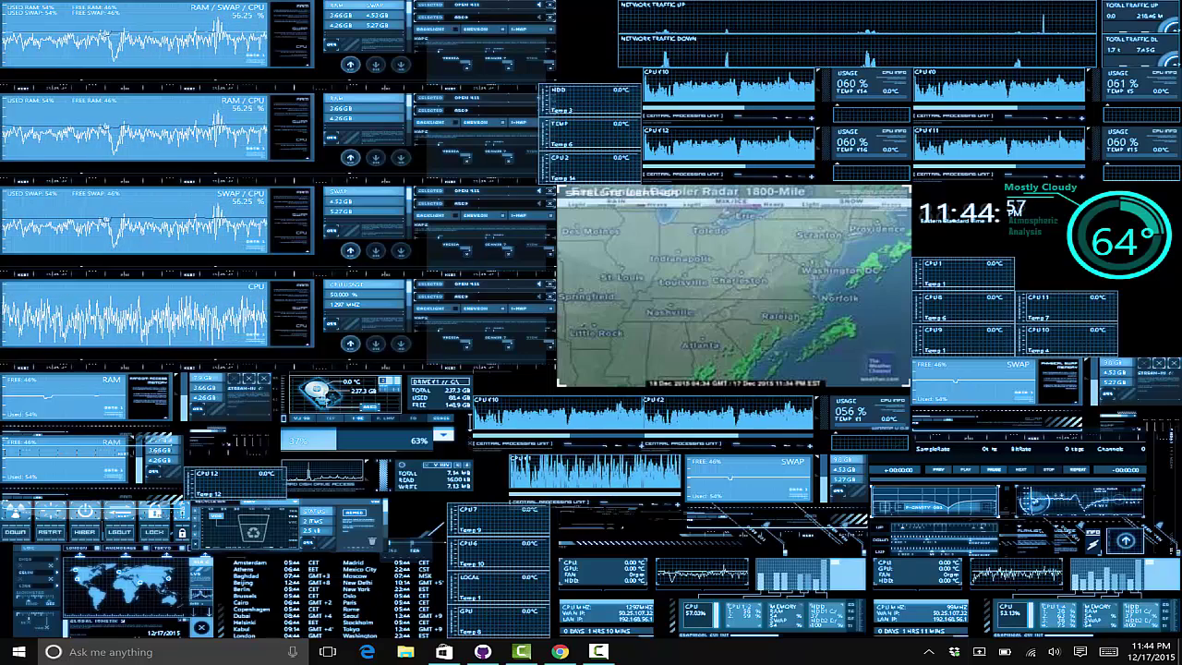
# Launch the Surface app and view its version and copyright information.
pyautogui.click(19, 651)
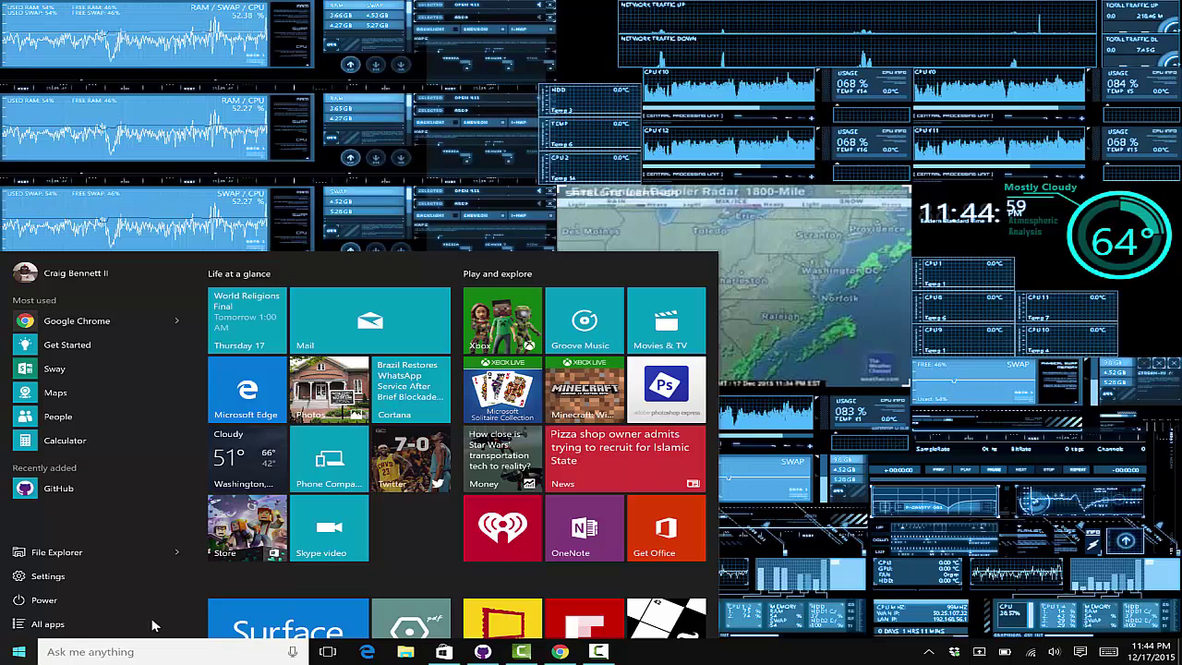
pyautogui.click(312, 625)
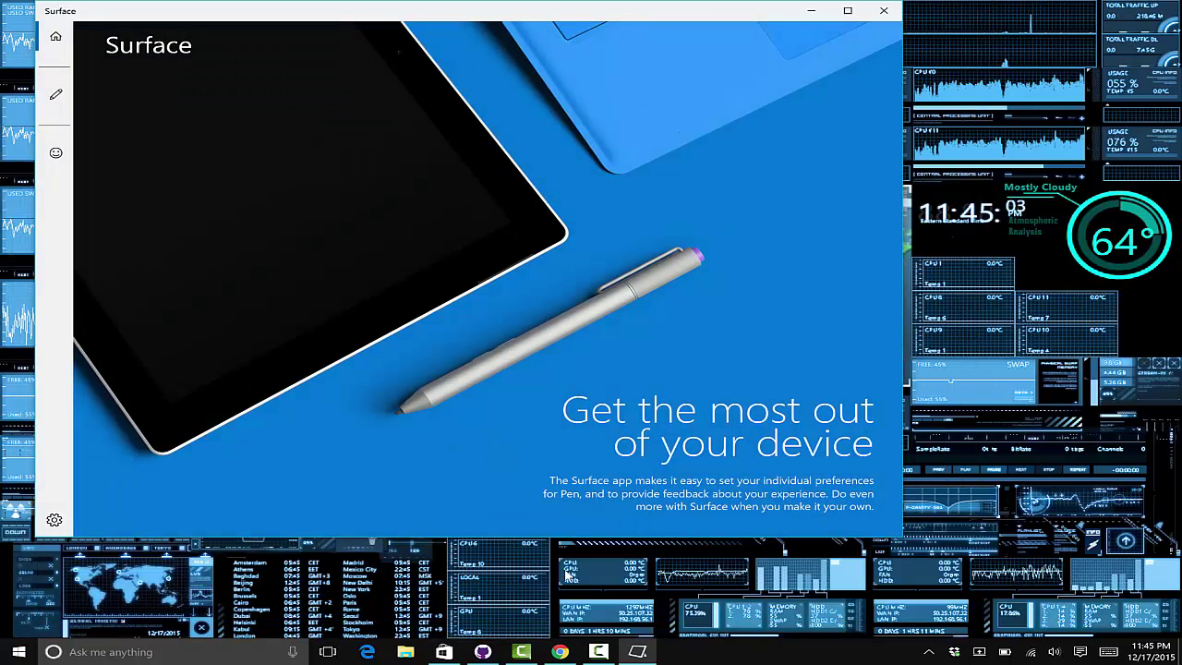
pyautogui.click(54, 521)
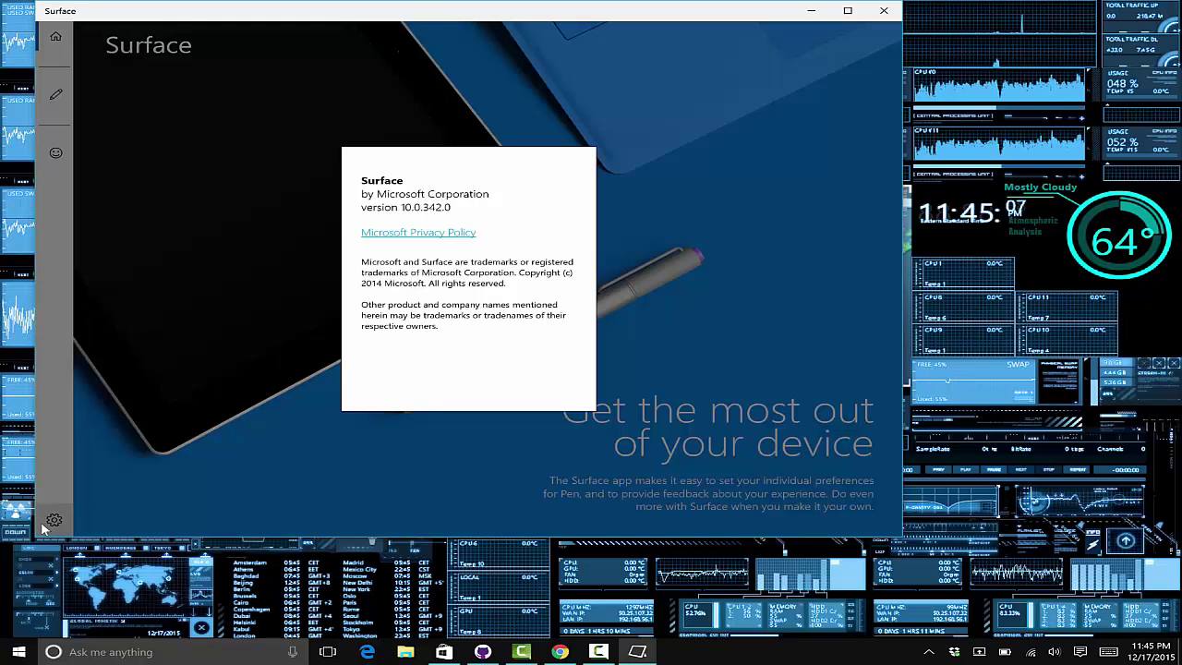
pyautogui.click(259, 214)
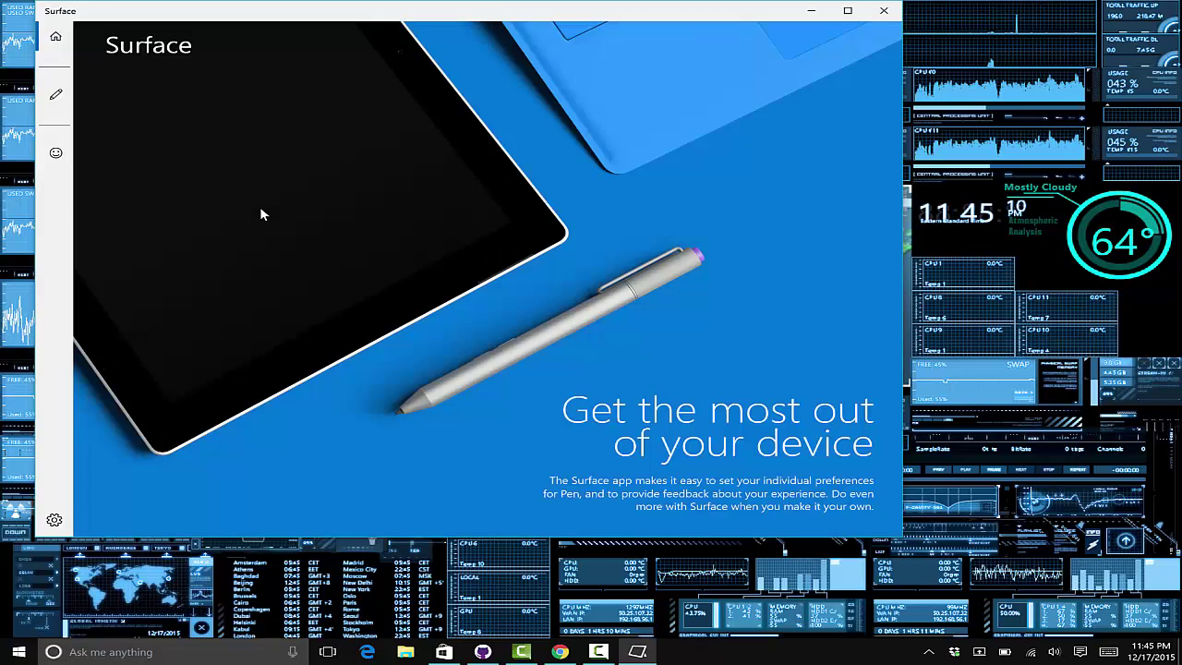
# Examine the pressure sensitivity and button customization options on the Surface app's Pen page.
pyautogui.click(58, 93)
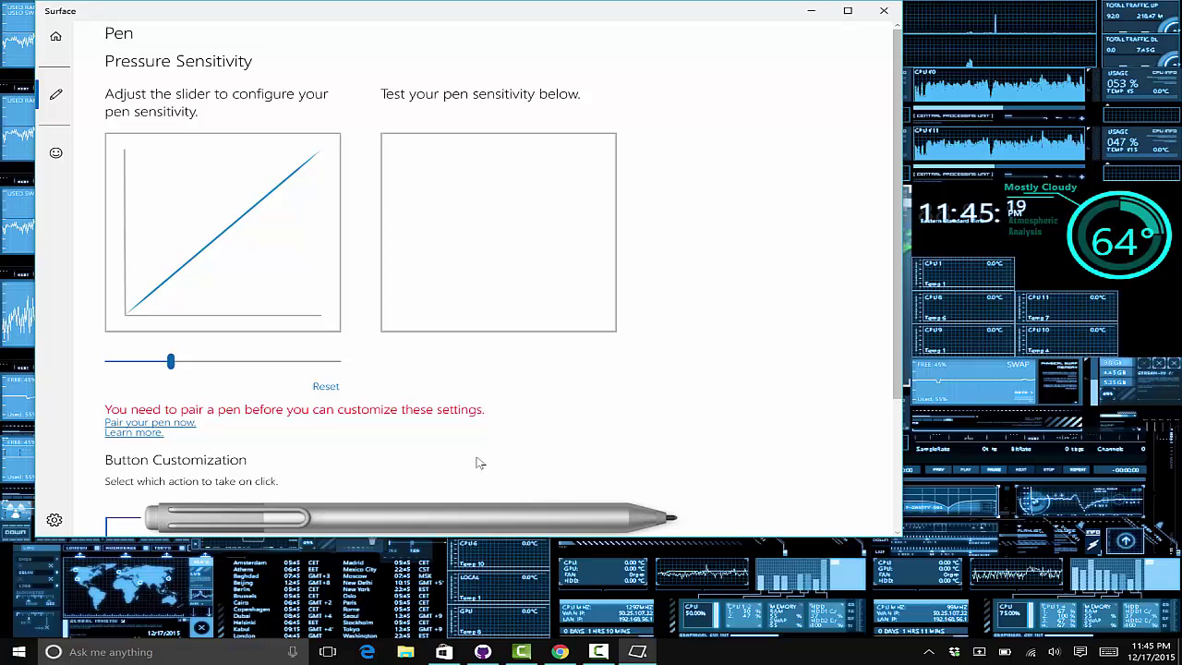
pyautogui.scroll(-4, 479, 462)
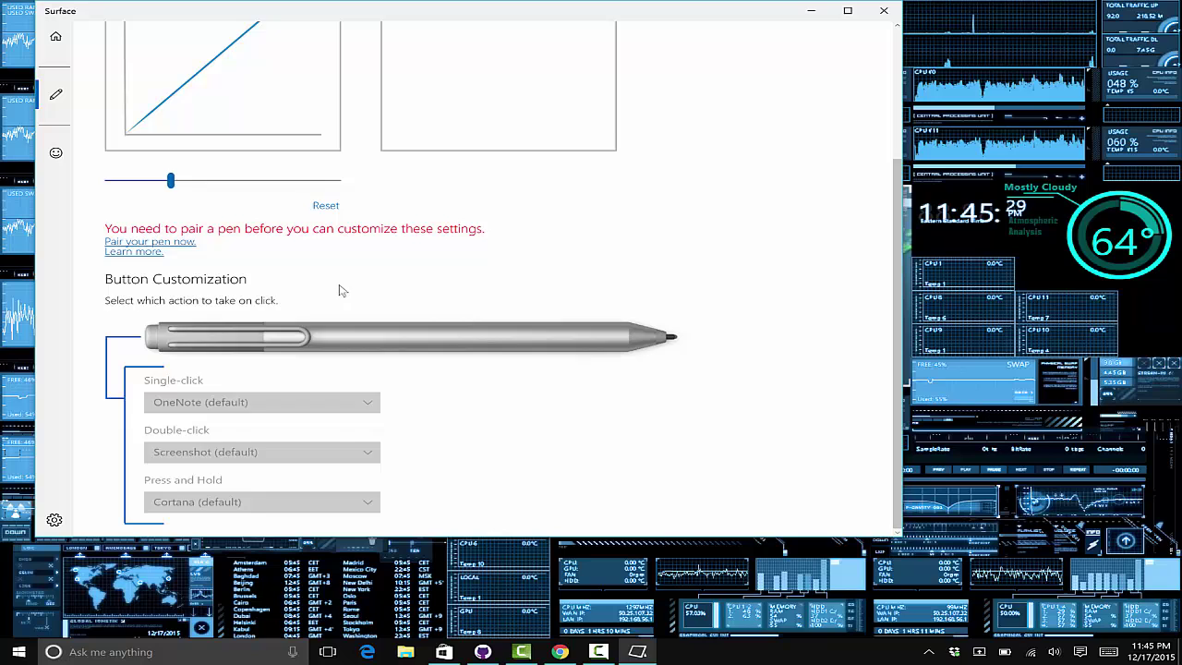
pyautogui.scroll(3, 339, 291)
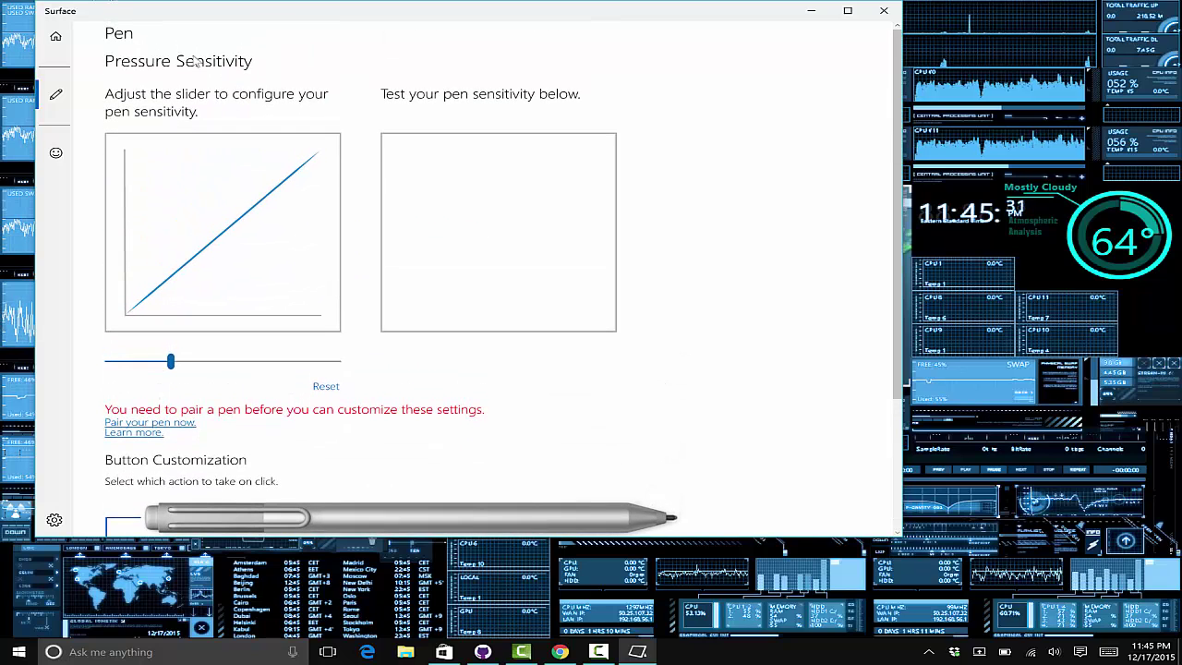
pyautogui.click(599, 652)
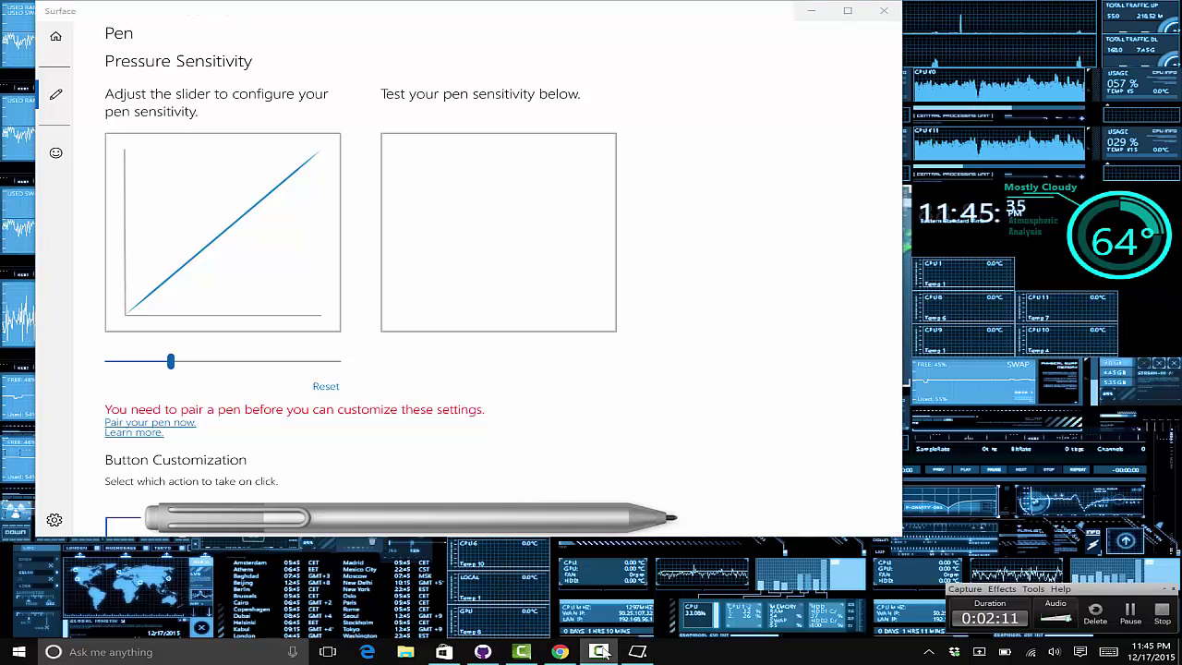
pyautogui.click(1131, 611)
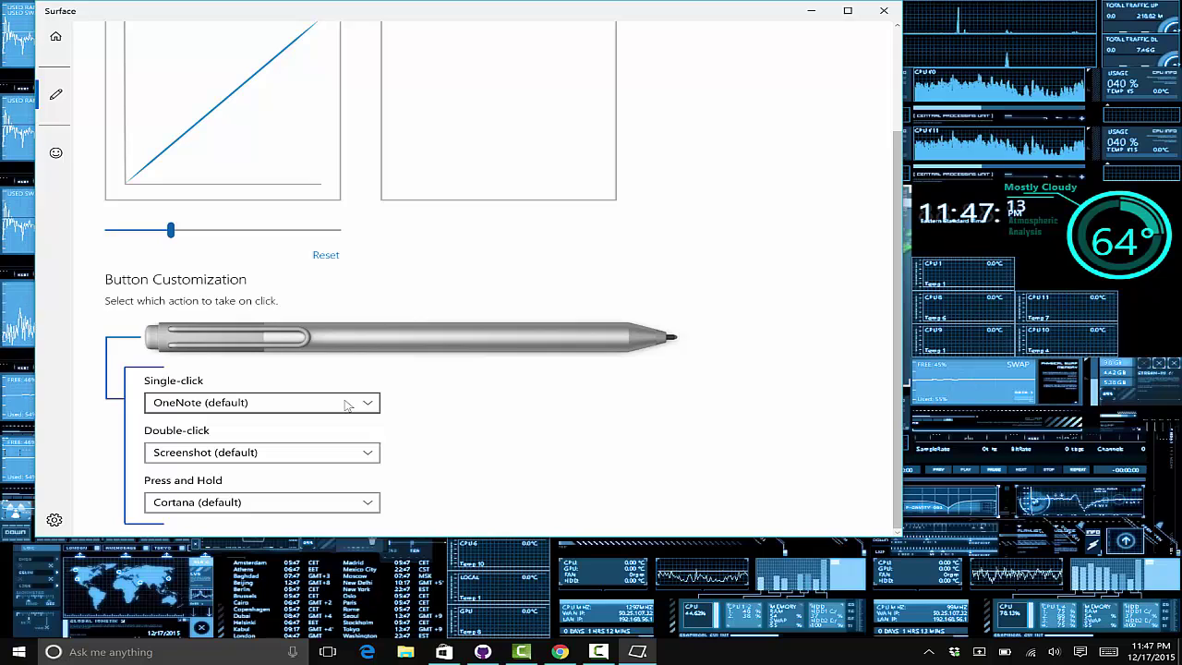
# Try Launch a store app, including its app list, and Launch a desktop app as the pen's single-click action.
pyautogui.click(346, 403)
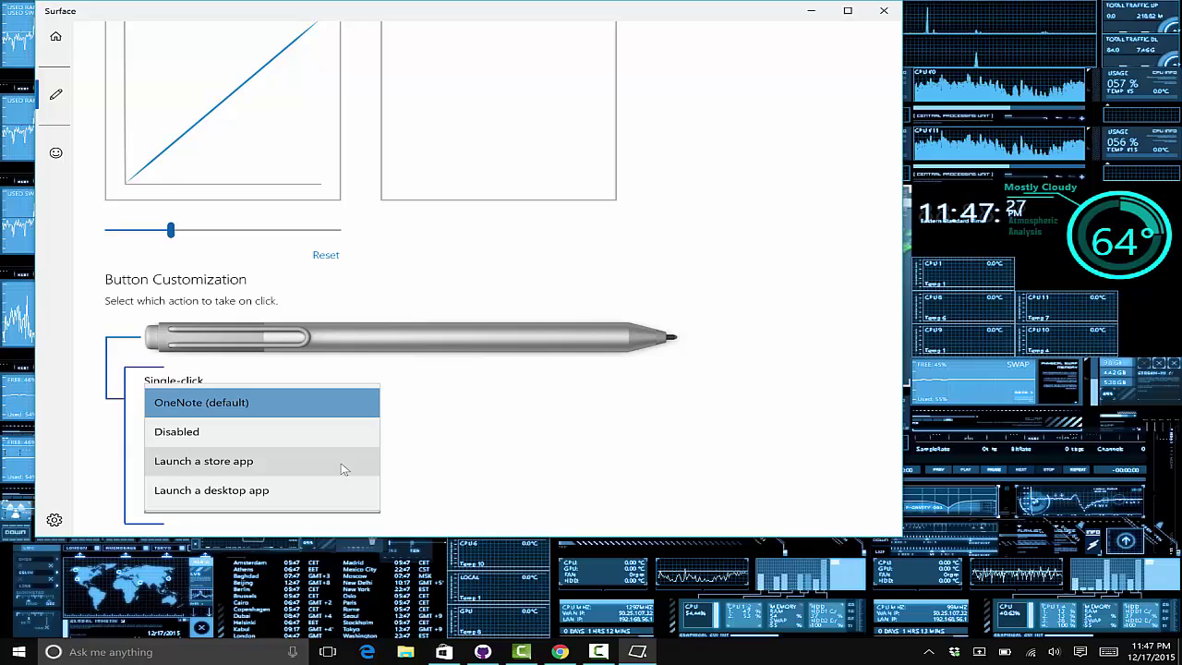
pyautogui.click(341, 469)
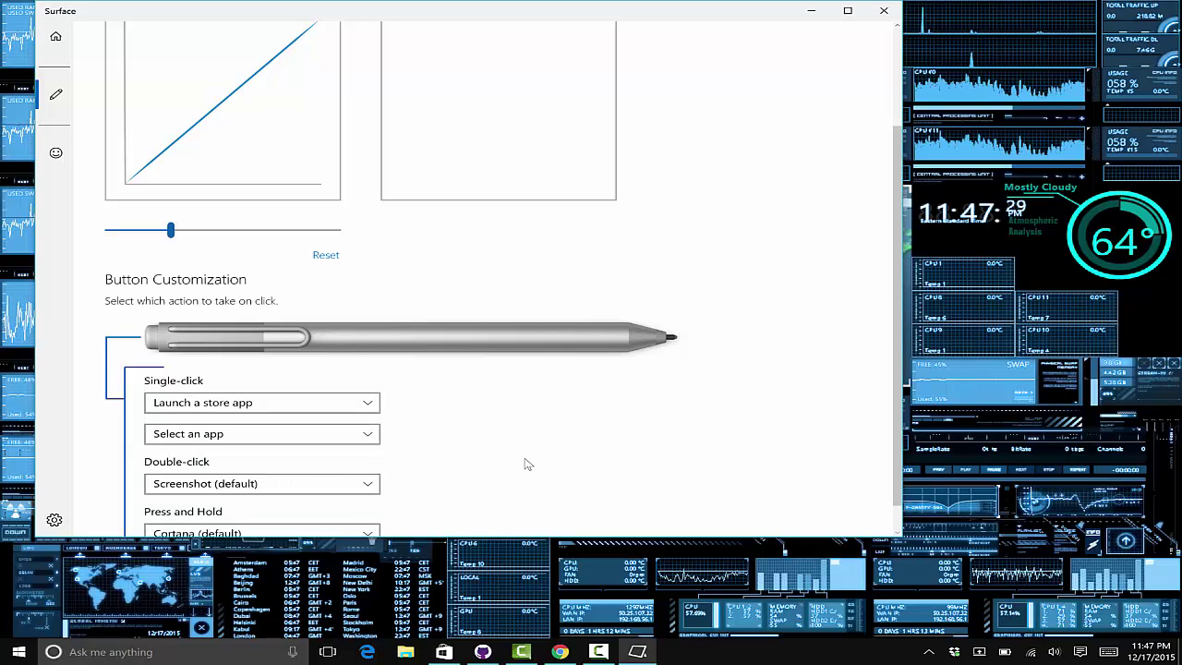
pyautogui.click(308, 434)
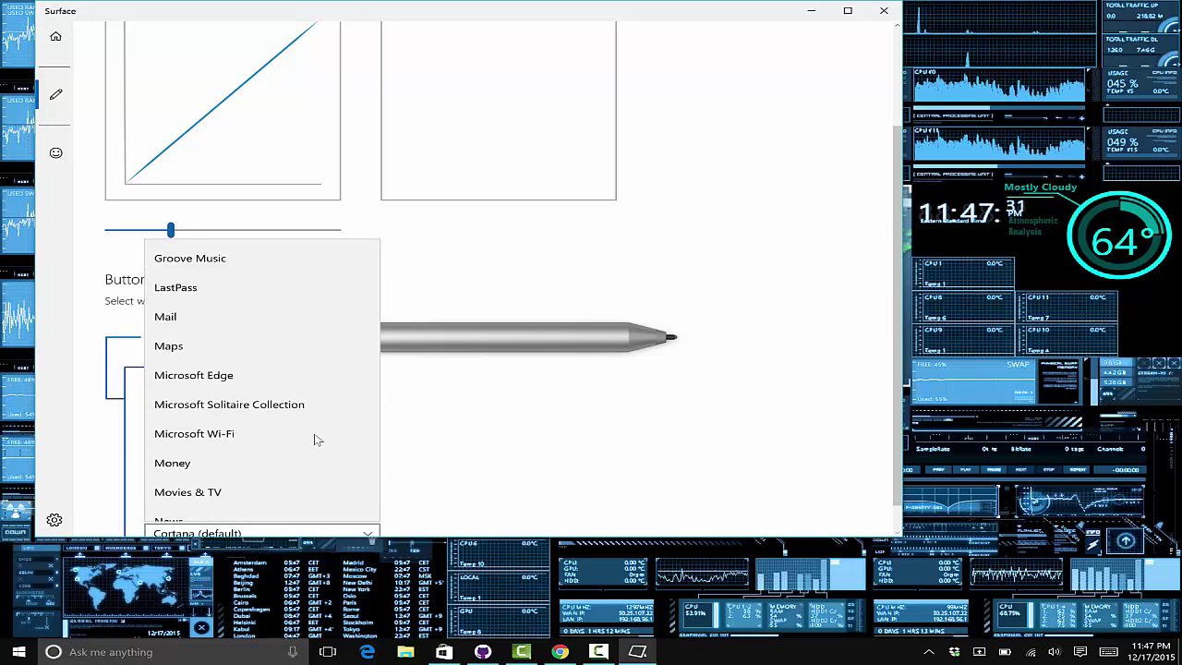
pyautogui.click(433, 441)
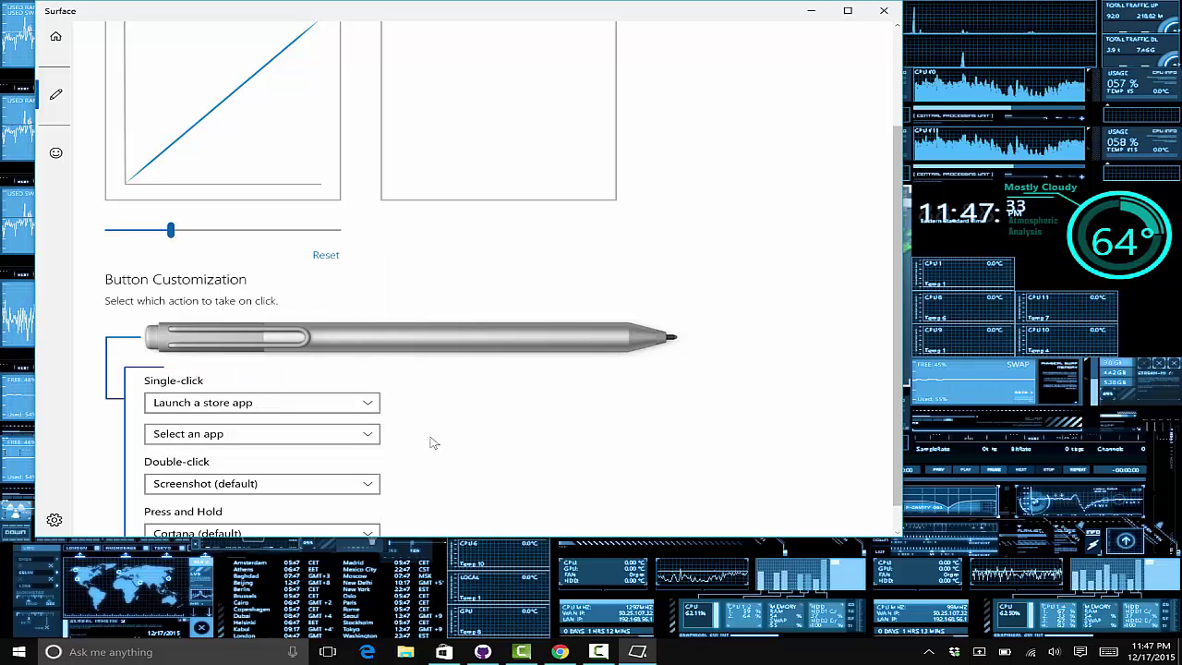
pyautogui.click(330, 409)
pyautogui.click(312, 431)
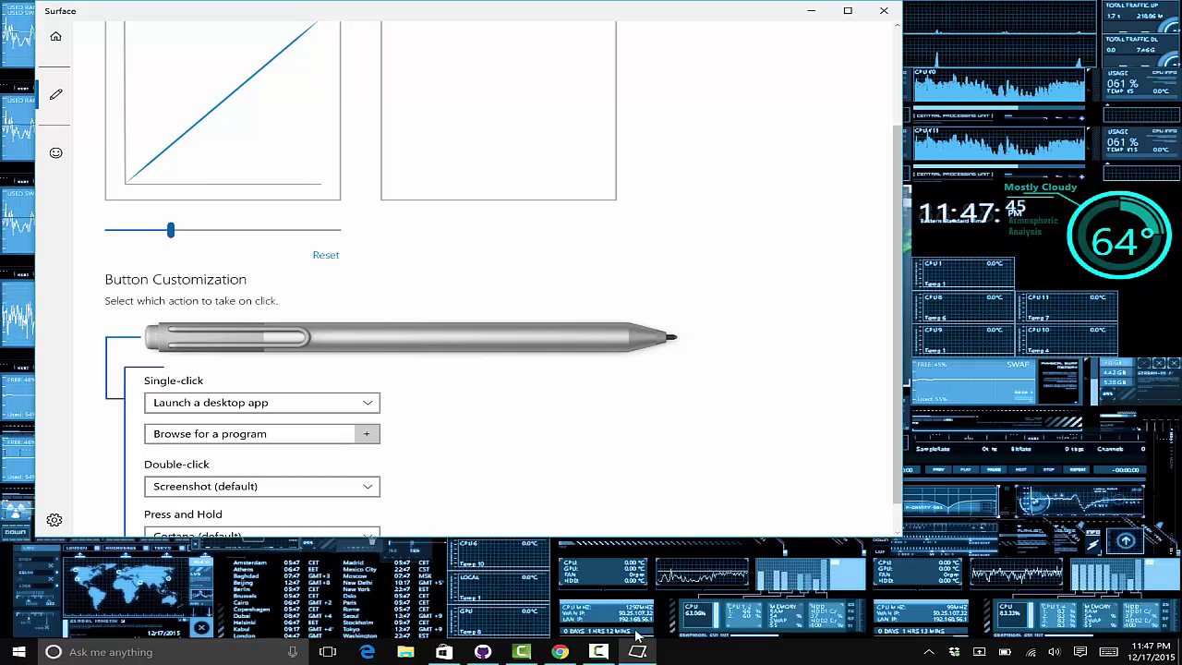
# Inspect the Start in path in the Camtasia Recorder 8 shortcut's properties and close the dialog without changes.
pyautogui.click(598, 651)
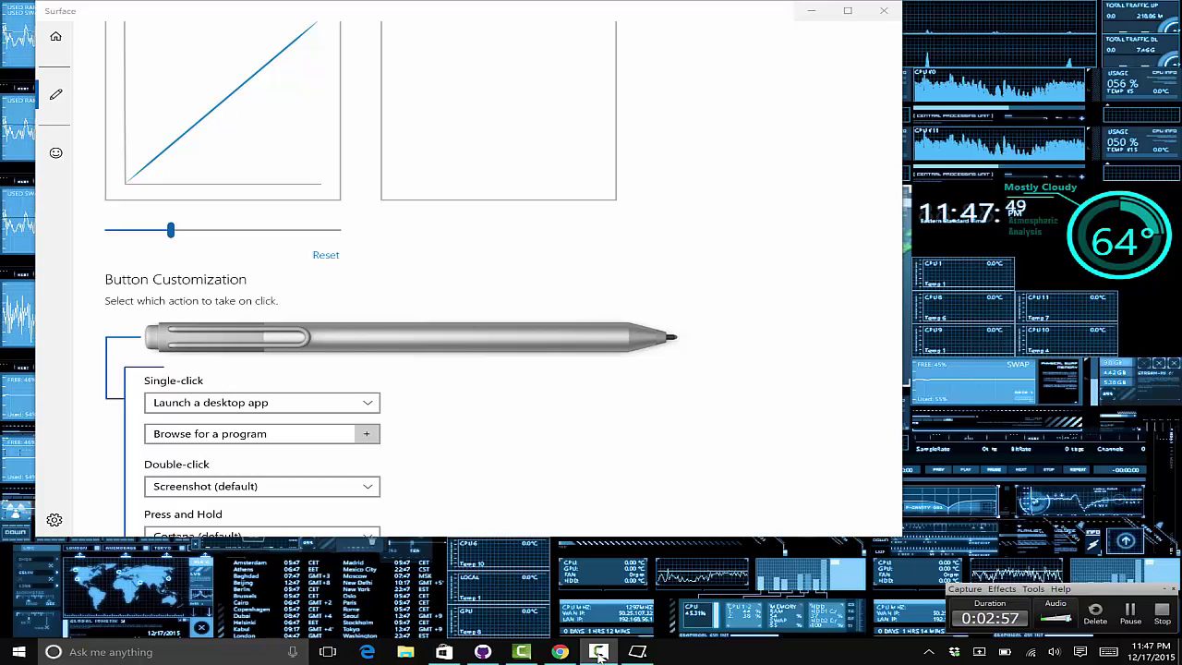
pyautogui.rightClick(598, 652)
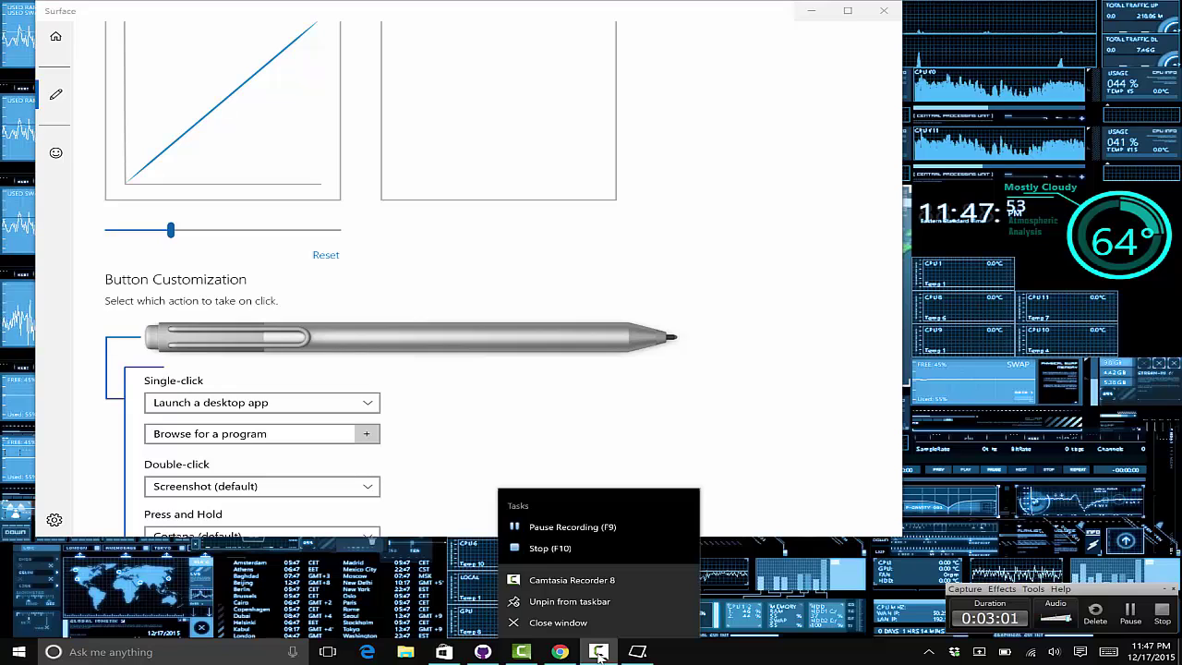
pyautogui.rightClick(567, 582)
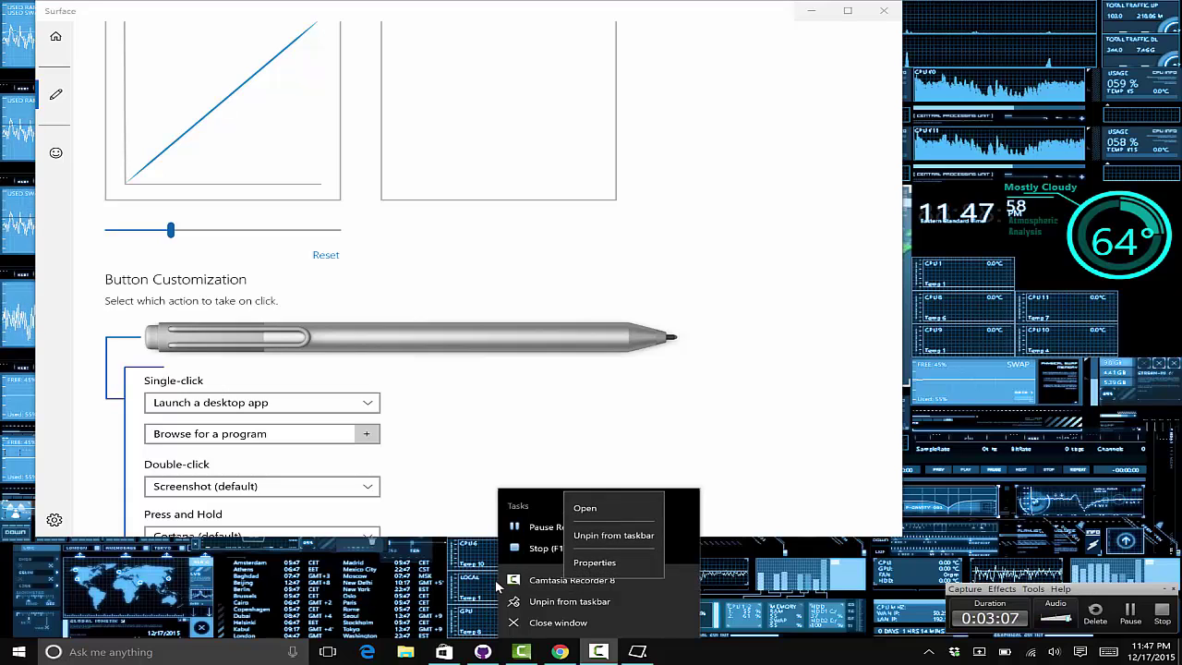
pyautogui.click(610, 559)
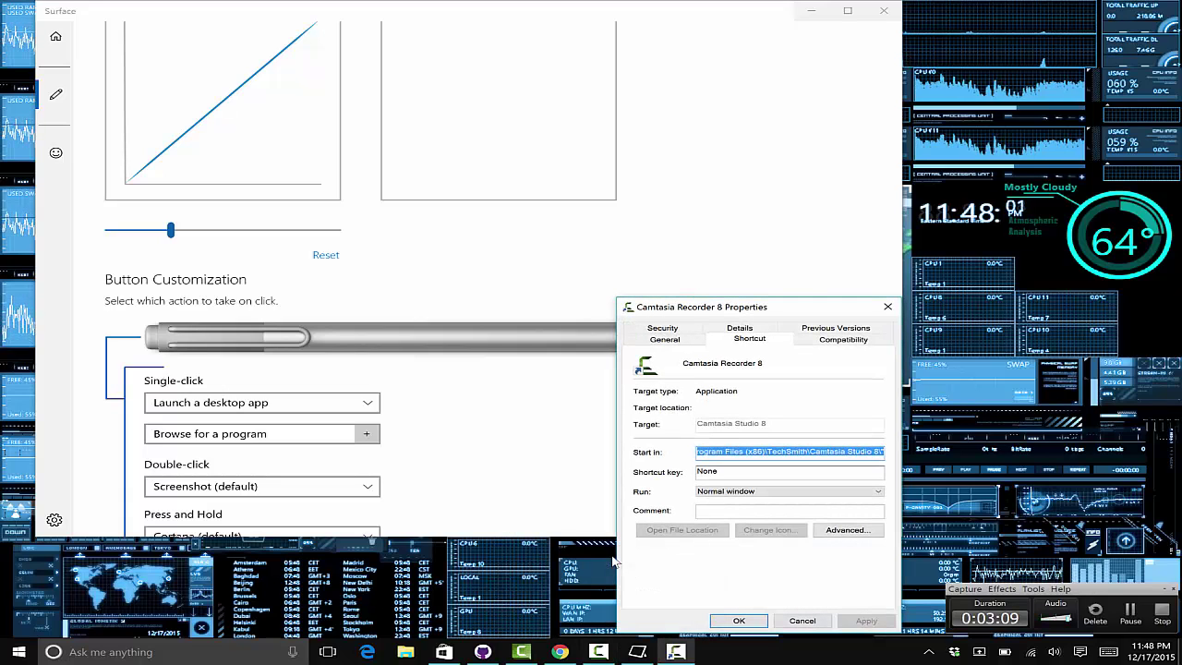
pyautogui.click(738, 452)
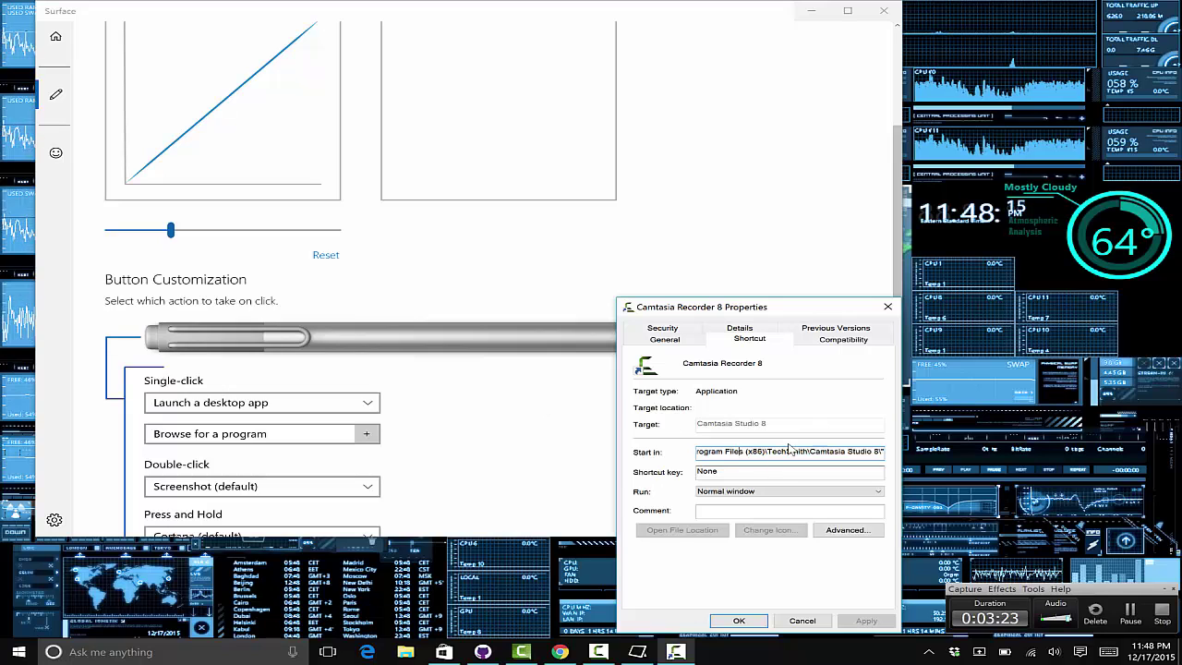
pyautogui.click(885, 306)
pyautogui.click(826, 584)
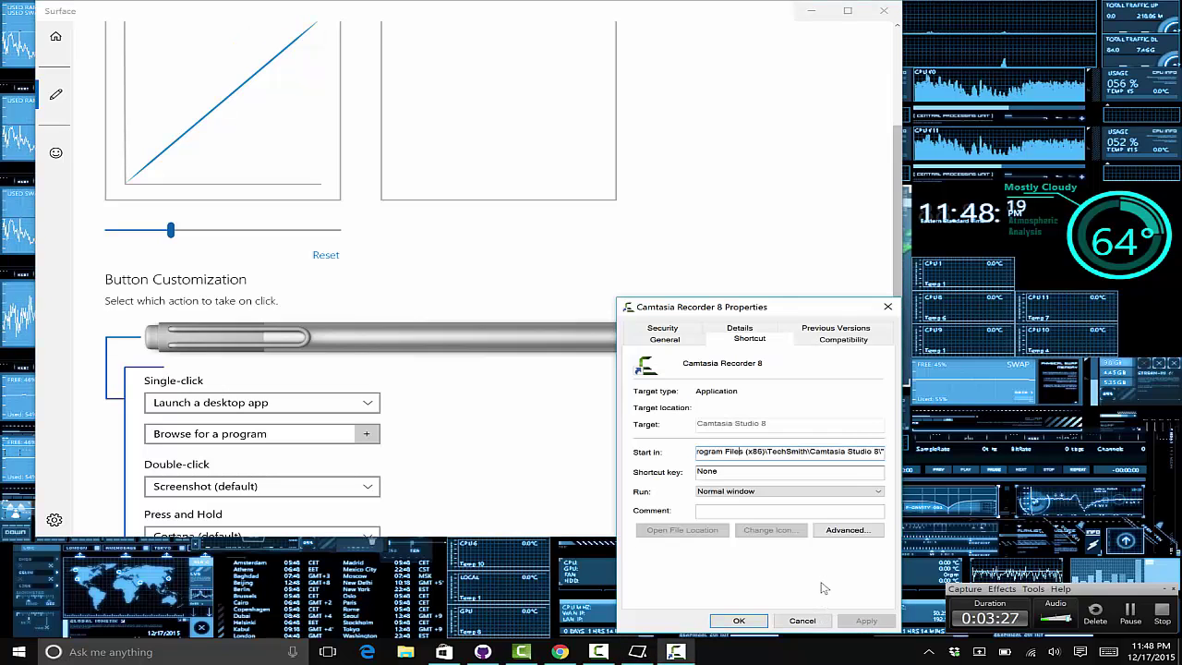
pyautogui.click(887, 306)
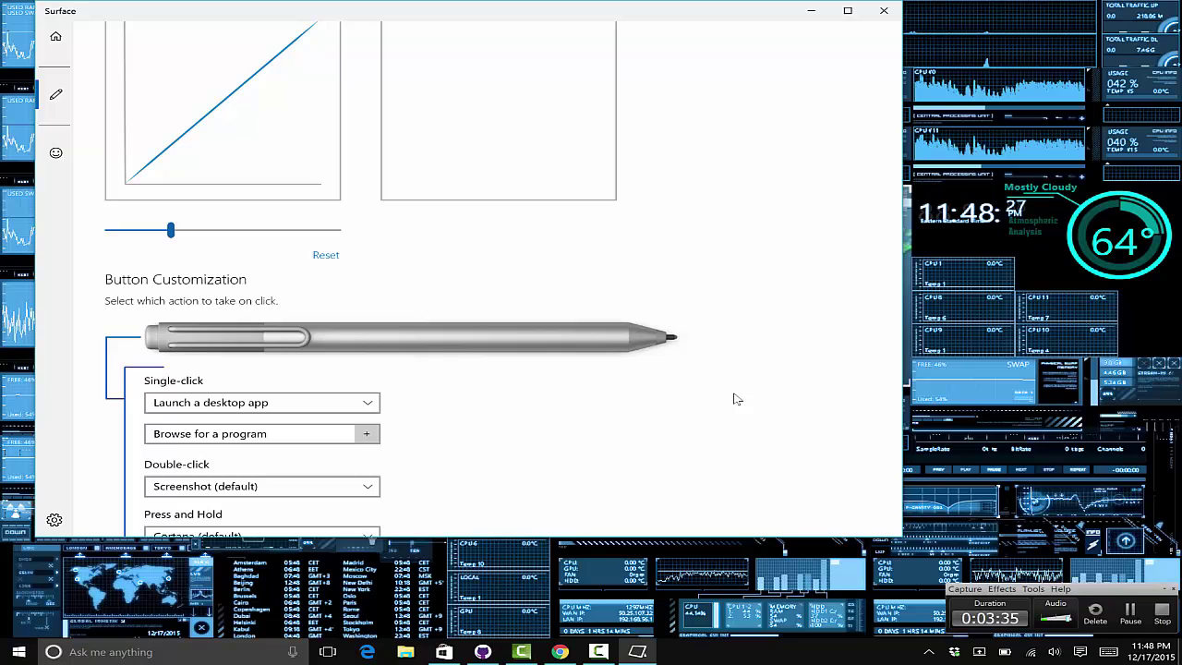
# Set the pen's single-click action back to OneNote (default).
pyautogui.click(328, 408)
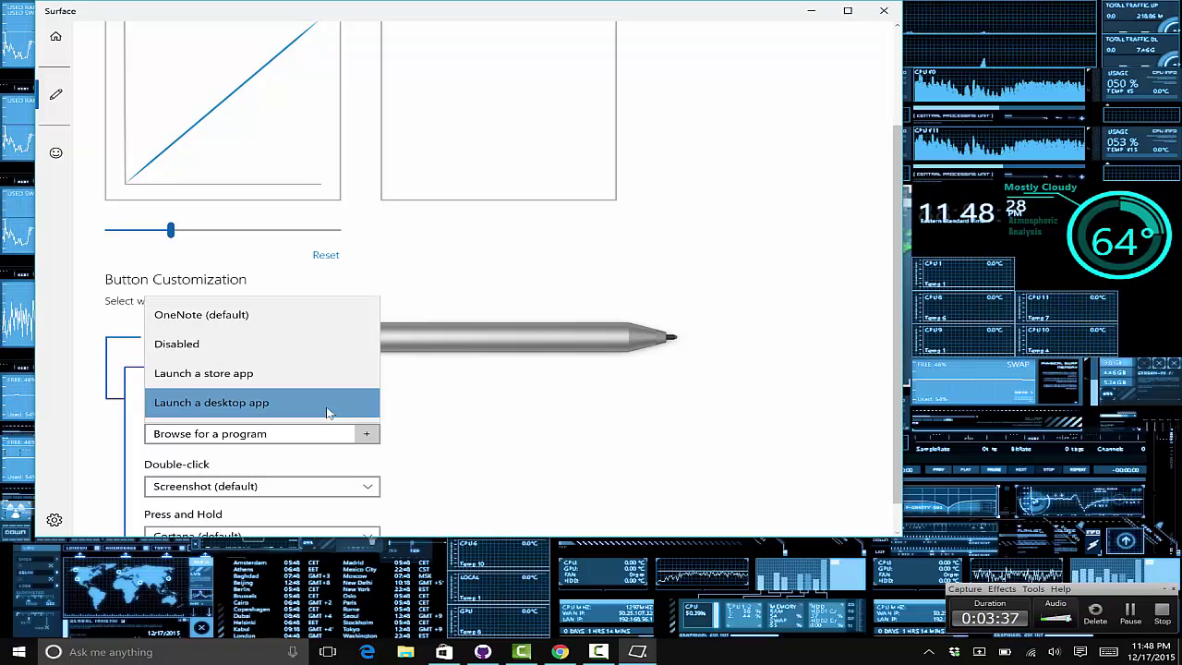
pyautogui.click(312, 318)
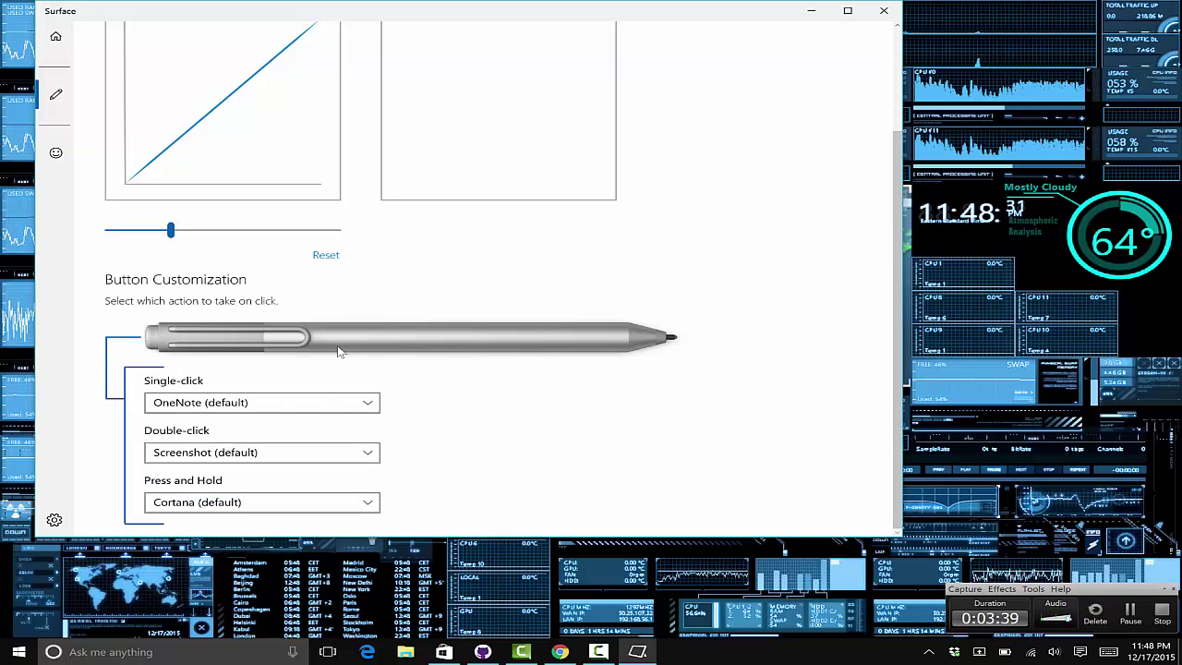